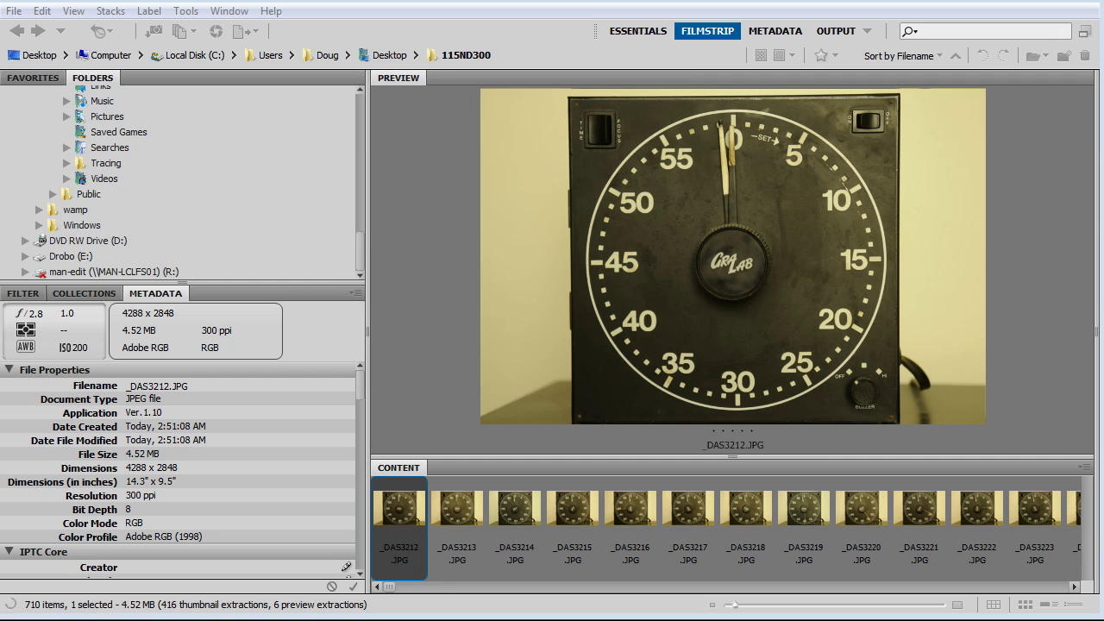
Preview the timer frames in Bridge's filmstrip, then return to the first frame _DAS3212
left_click(397, 512)
key("Right")
key("Right")
key("Right")
key("Right")
key("Right")
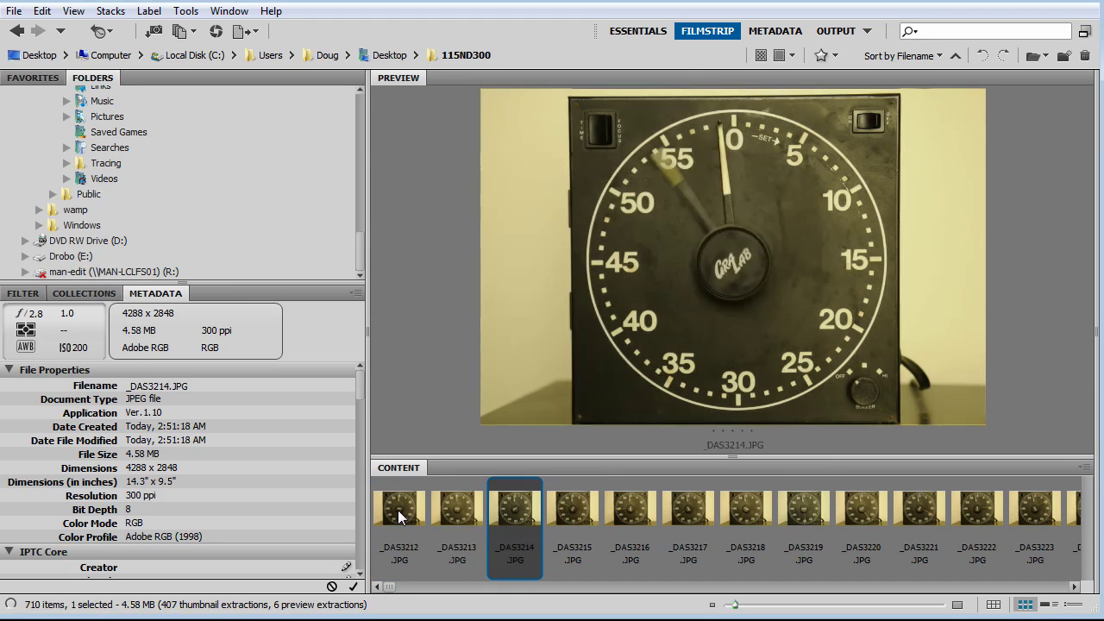
key("Right")
key("Right")
key("Right")
key("Right")
key("Right")
key("Right")
key("Right")
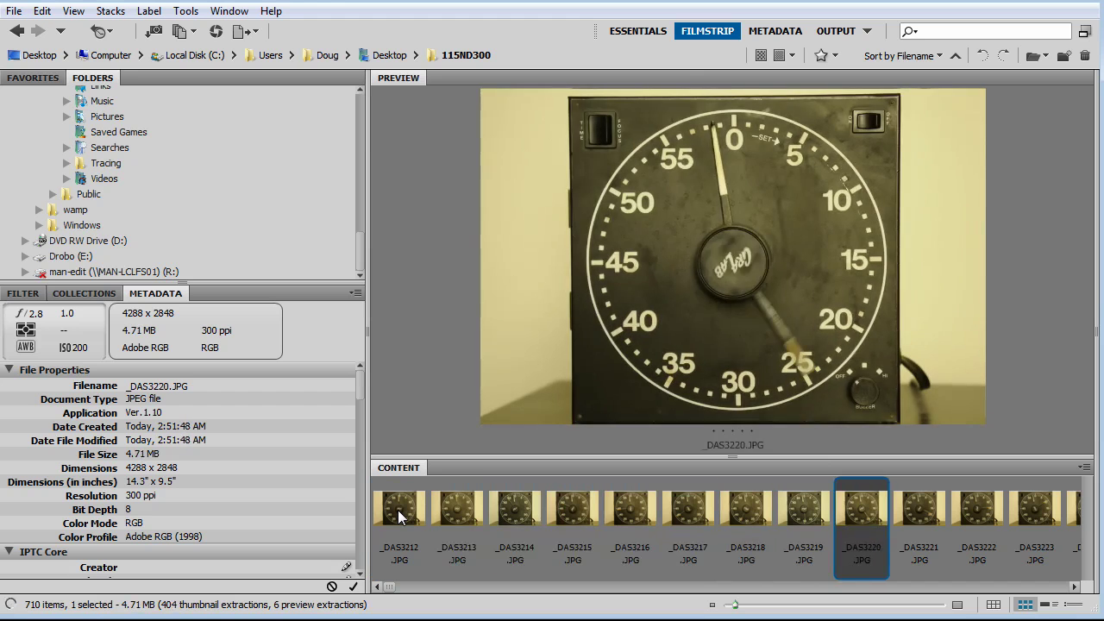
key("Right")
key("Right")
key("Right")
key("Right")
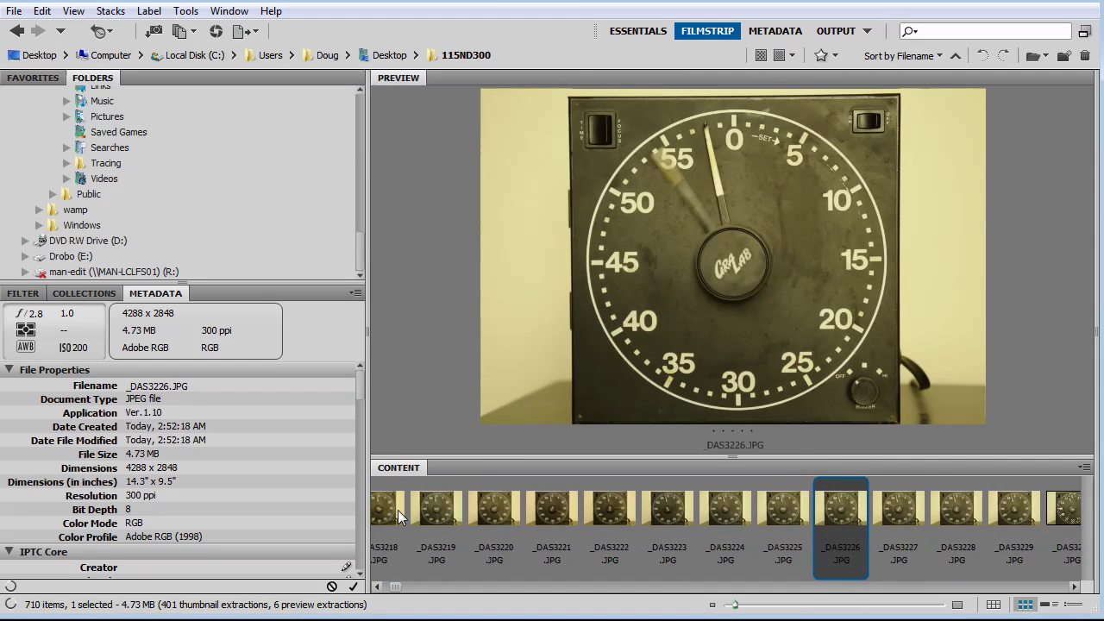
key("Home")
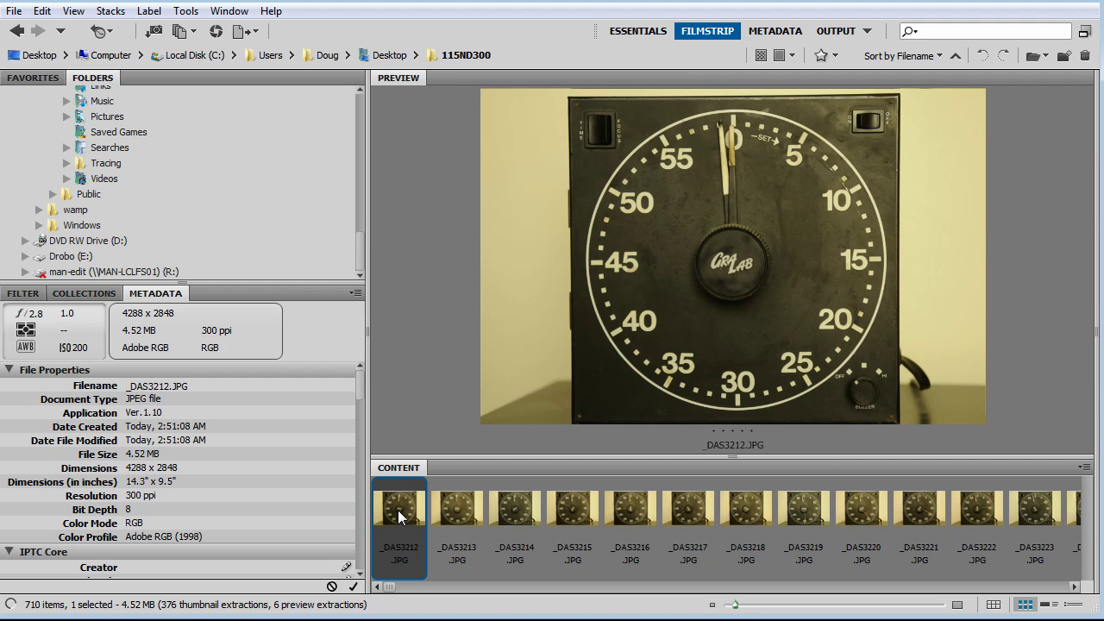
Select all 710 timer JPEGs and open them together in Camera Raw
key("ctrl+a")
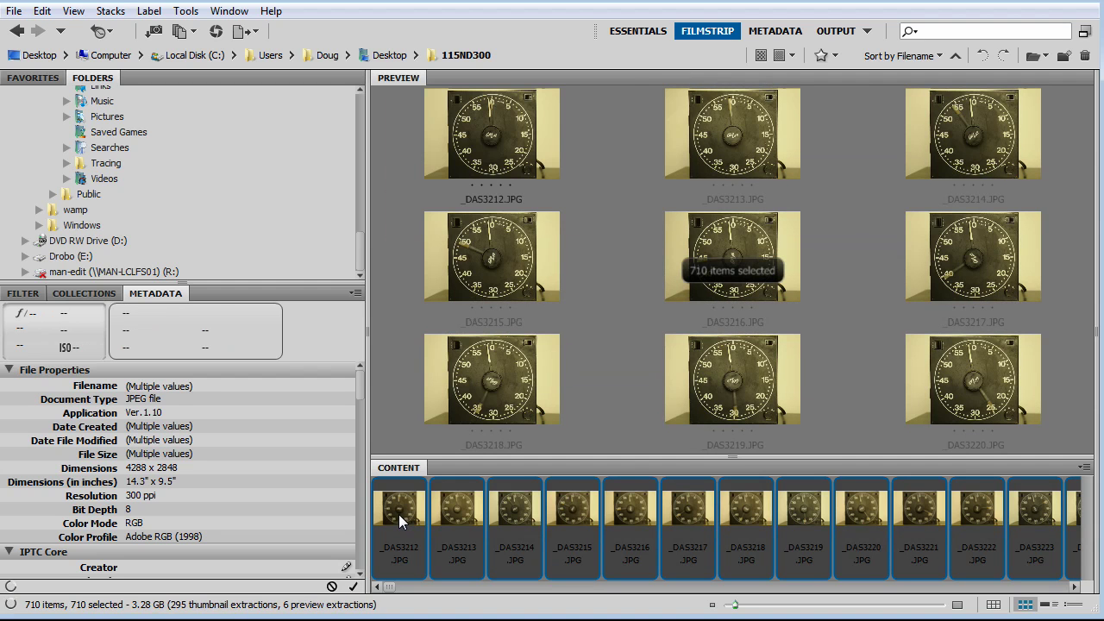
right_click(399, 520)
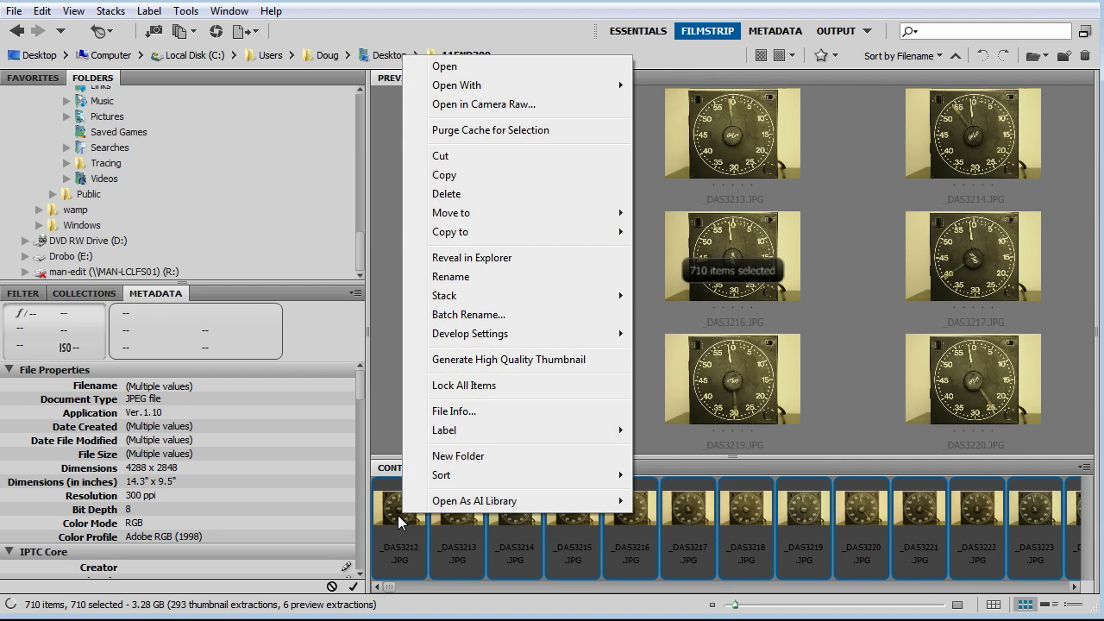
left_click(507, 105)
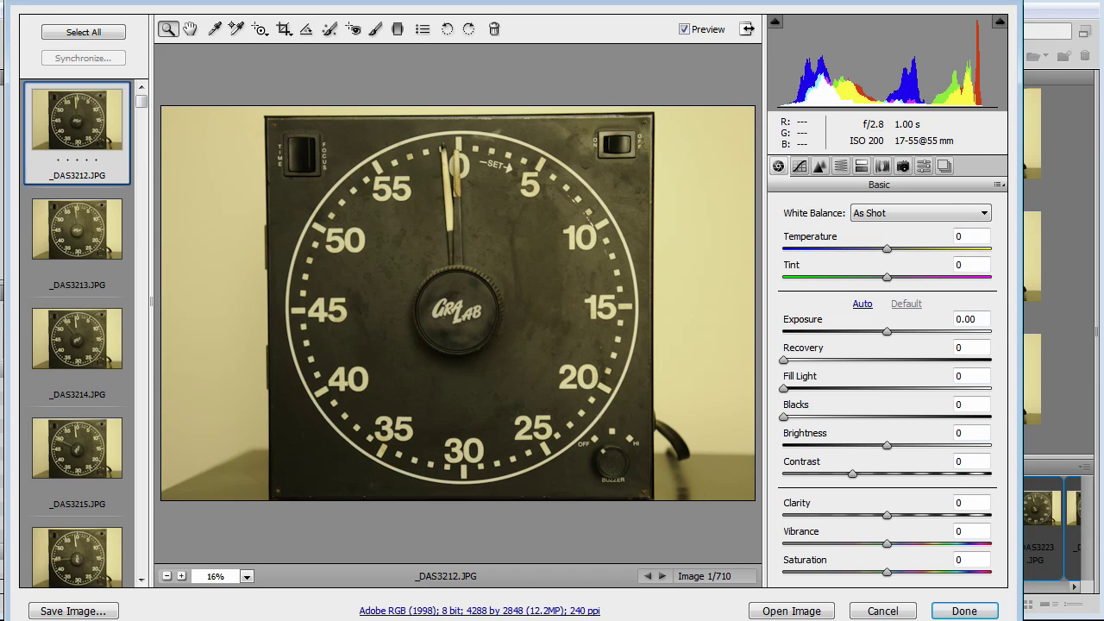
Sample a grey spot on the timer to give all 710 images a custom white balance (Temperature -22, Tint +29)
left_click_drag(1021, 593, 1094, 596)
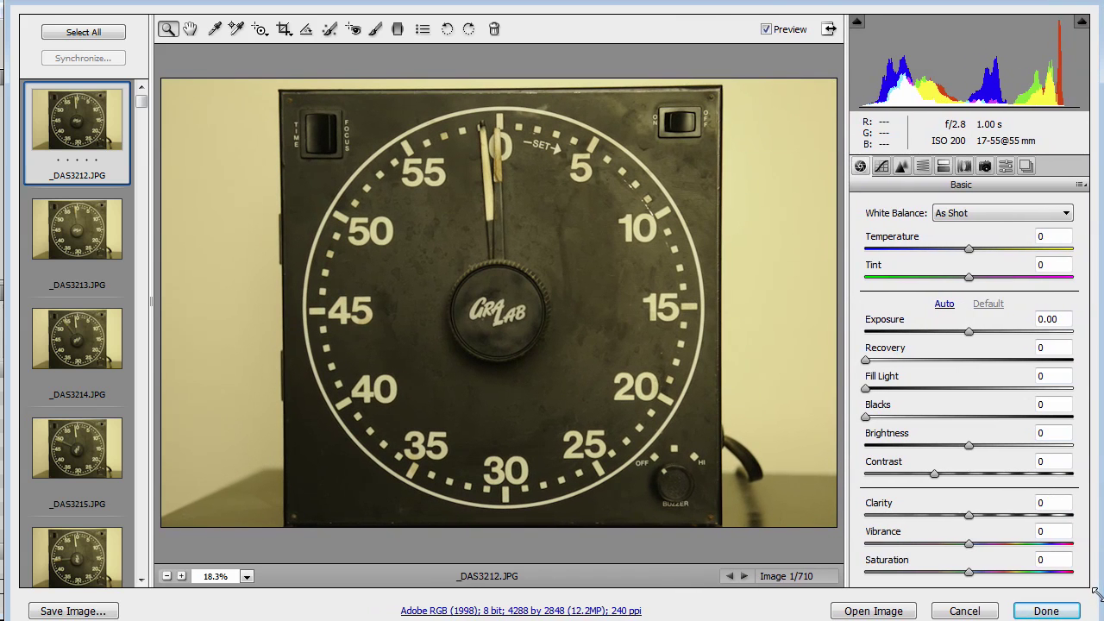
left_click_drag(240, 9, 233, 9)
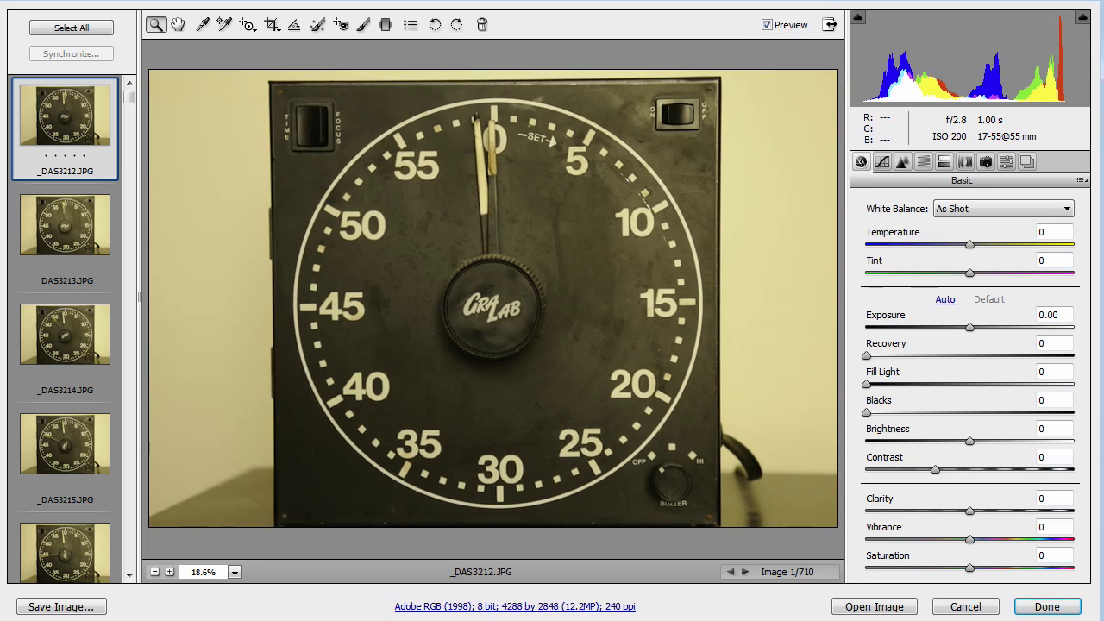
left_click(88, 29)
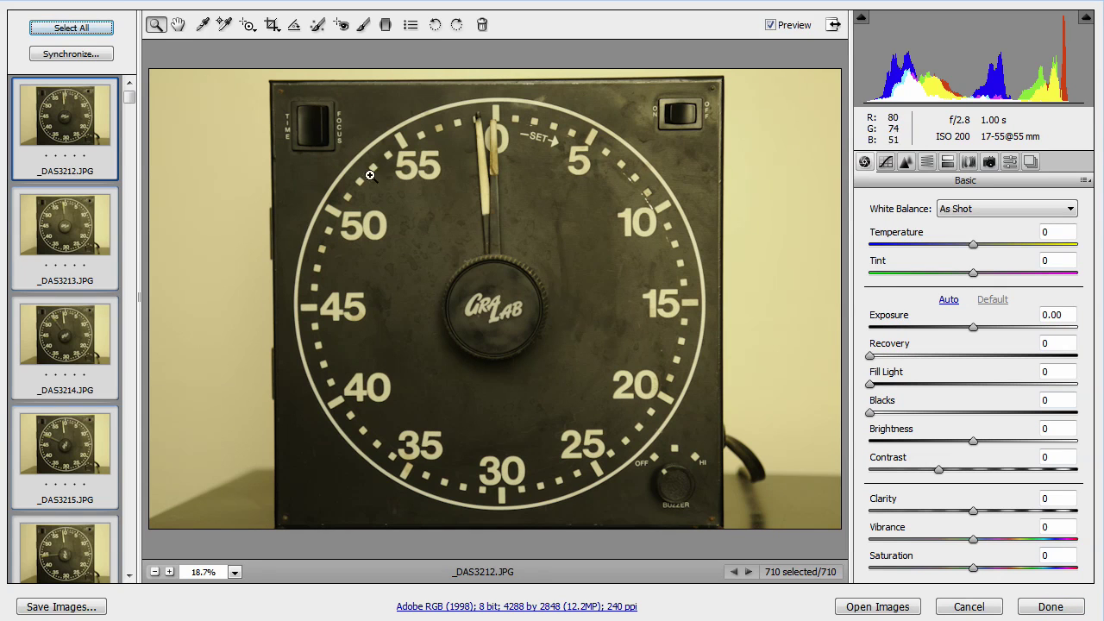
left_click(203, 24)
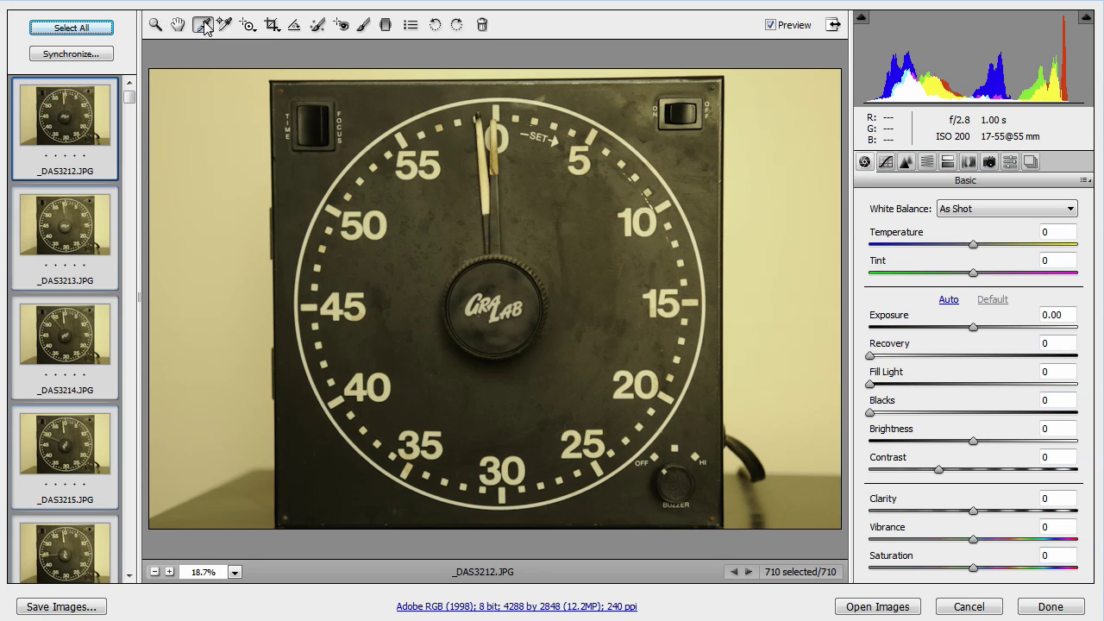
left_click(388, 219)
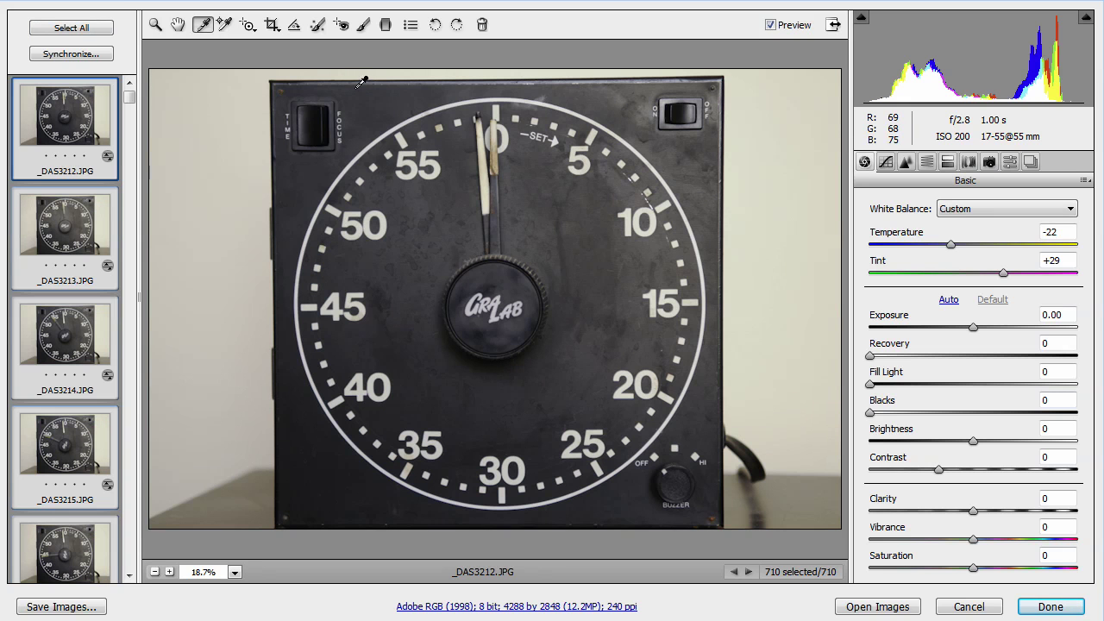
Crop the frames to a 2762 × 2762 square framing the timer body
left_click(273, 25)
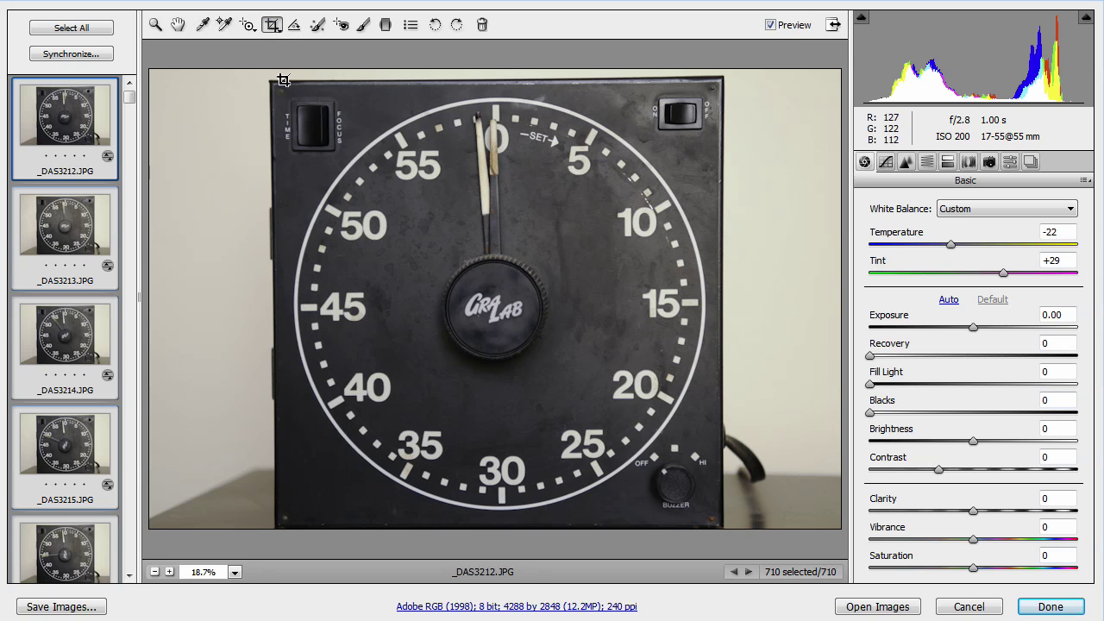
left_click_drag(283, 81, 746, 511)
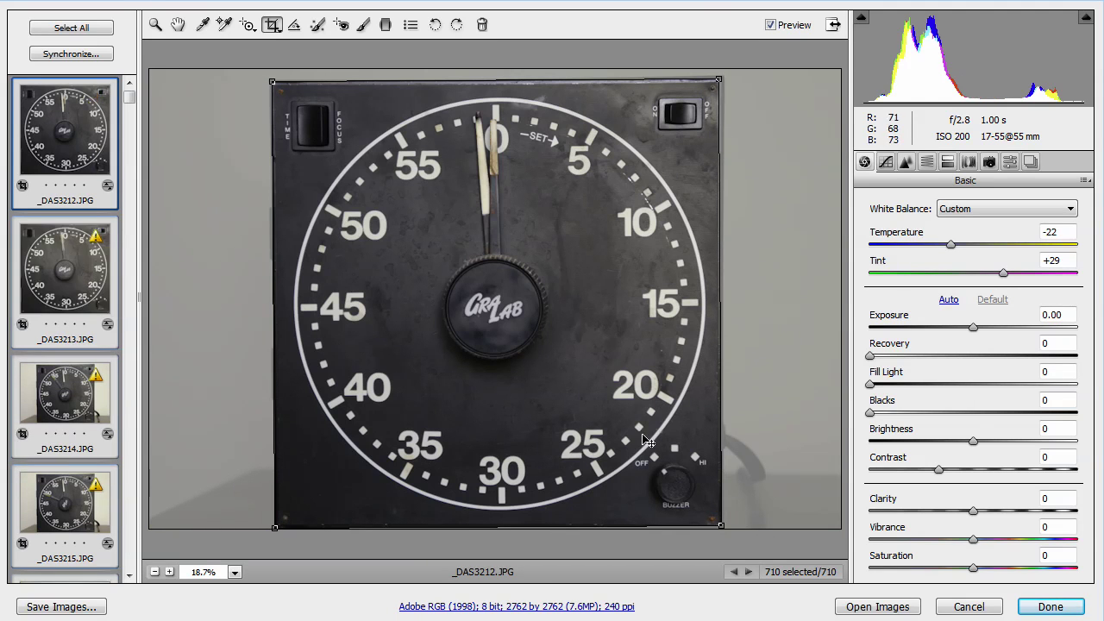
left_click_drag(647, 441, 642, 438)
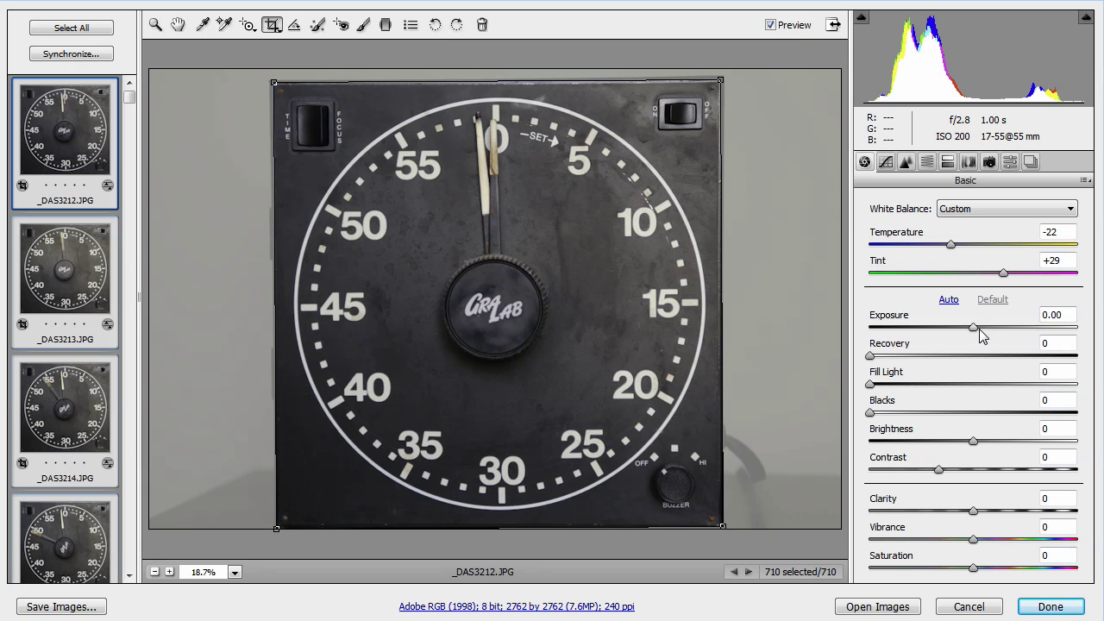
Set Exposure to +0.35 and Blacks to 9, then close Camera Raw with Done
left_click_drag(972, 327, 983, 333)
left_click(870, 413)
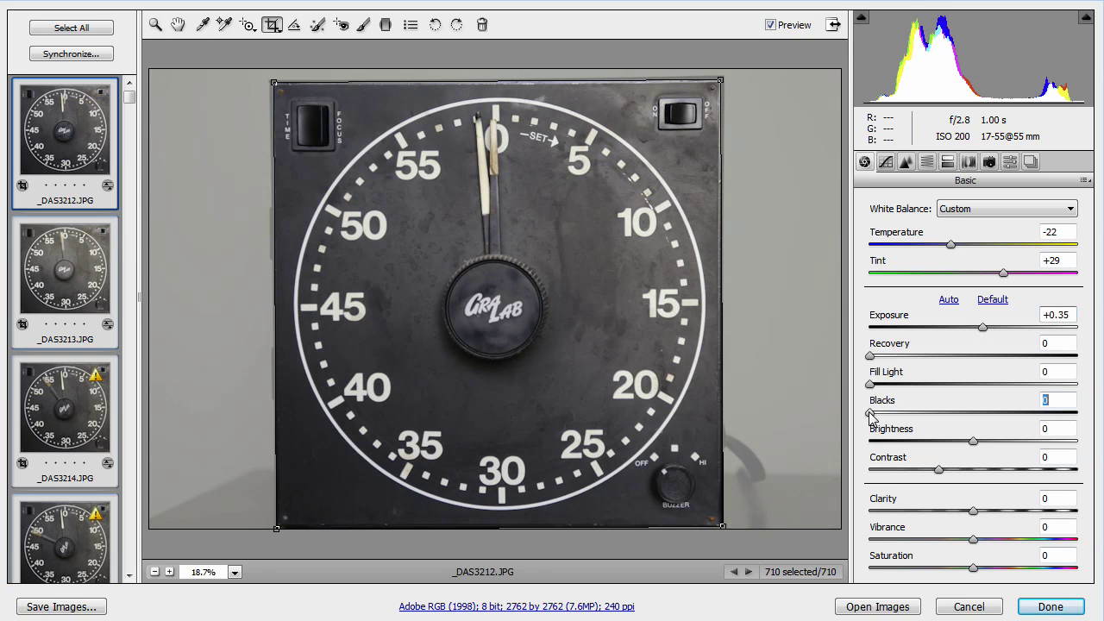
left_click_drag(872, 416, 890, 417)
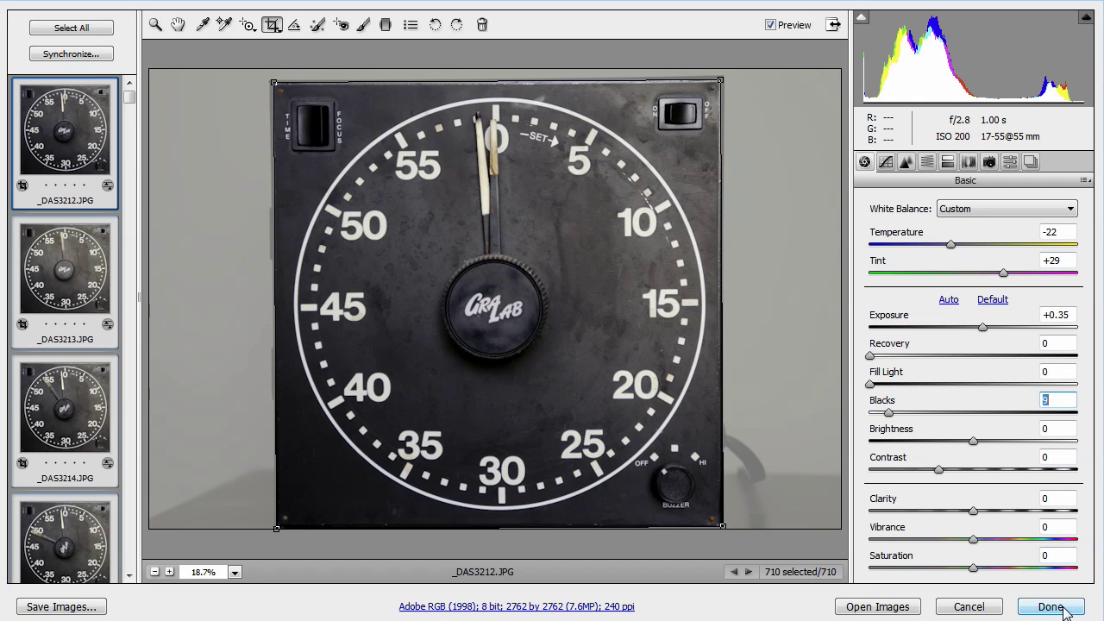
left_click(1066, 609)
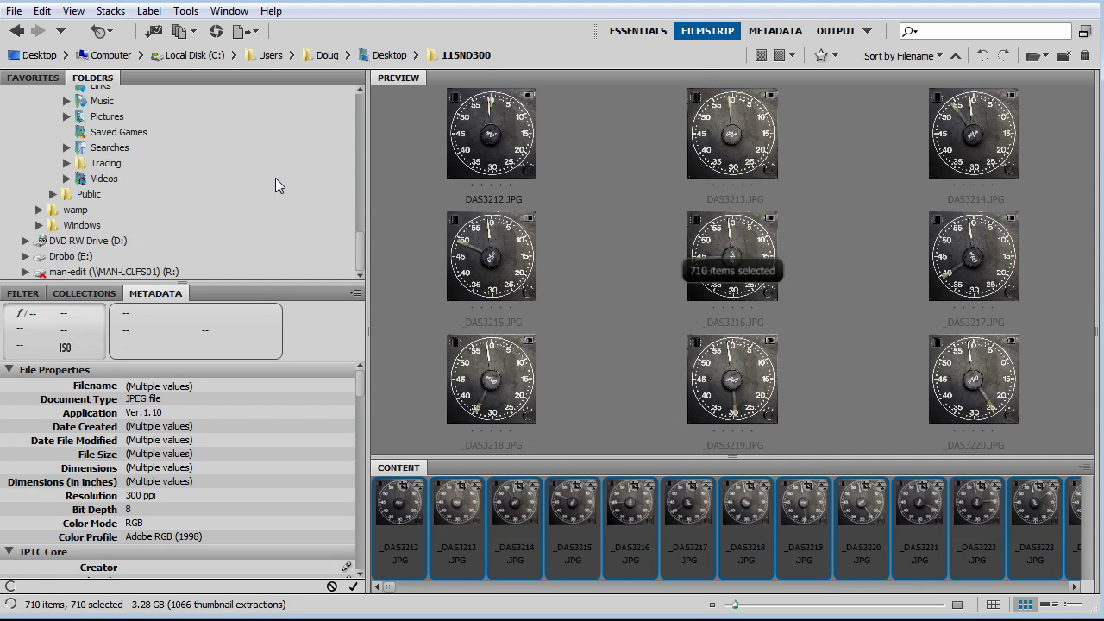
Send the 710 selected files to Photoshop's Image Processor for JPEG conversion
left_click(188, 12)
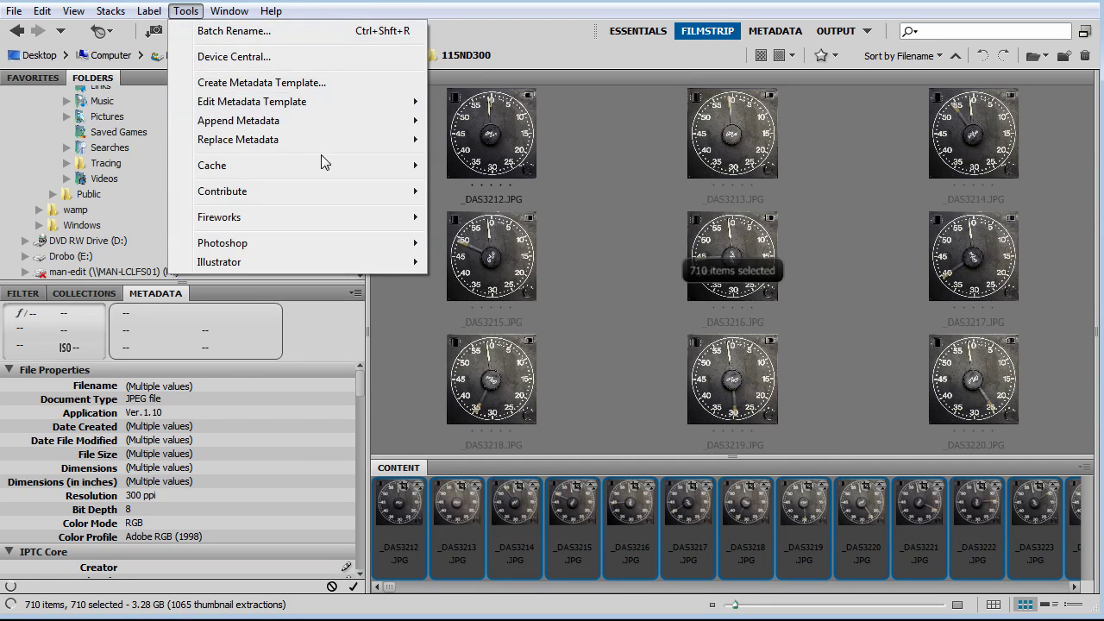
mouse_move(343, 242)
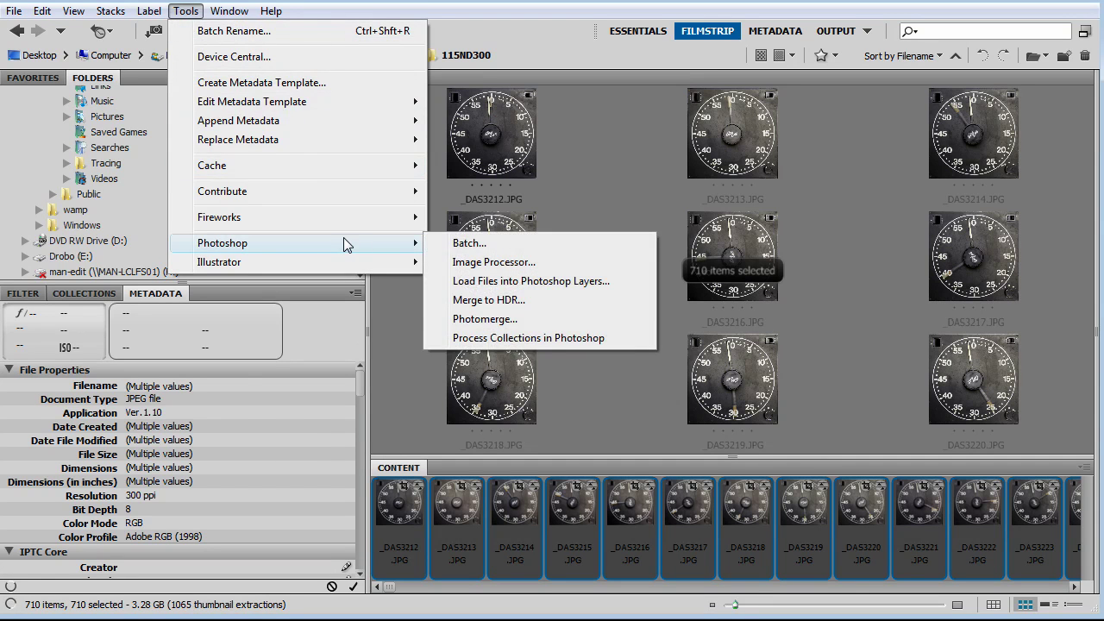
left_click(499, 263)
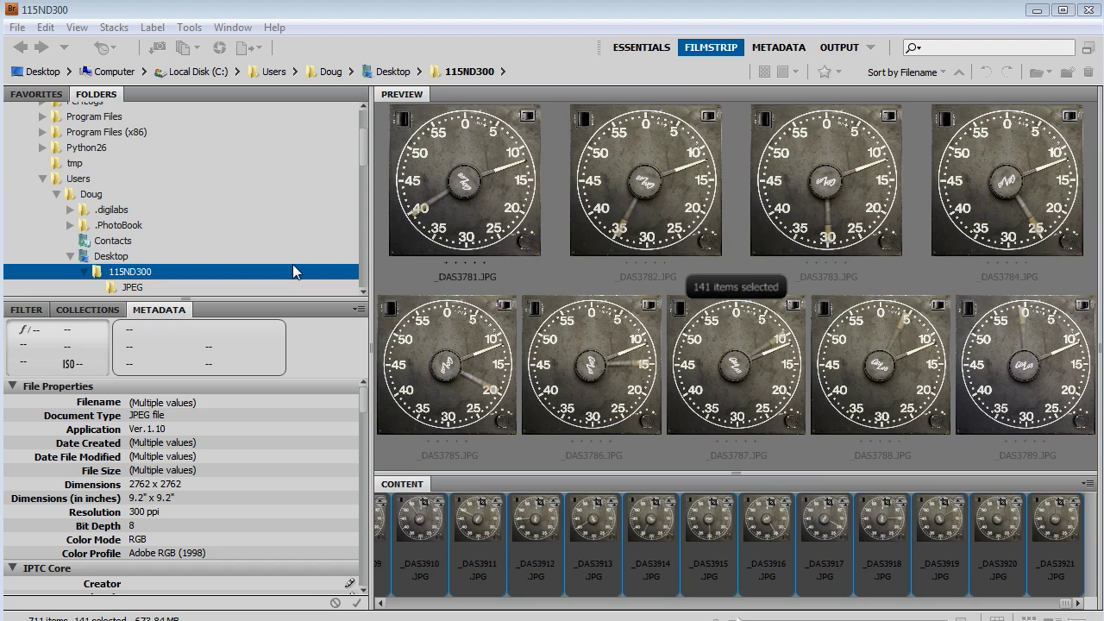
Open the new JPEG folder and step through the processed timer frames, ending on _DAS3212
left_click(113, 289)
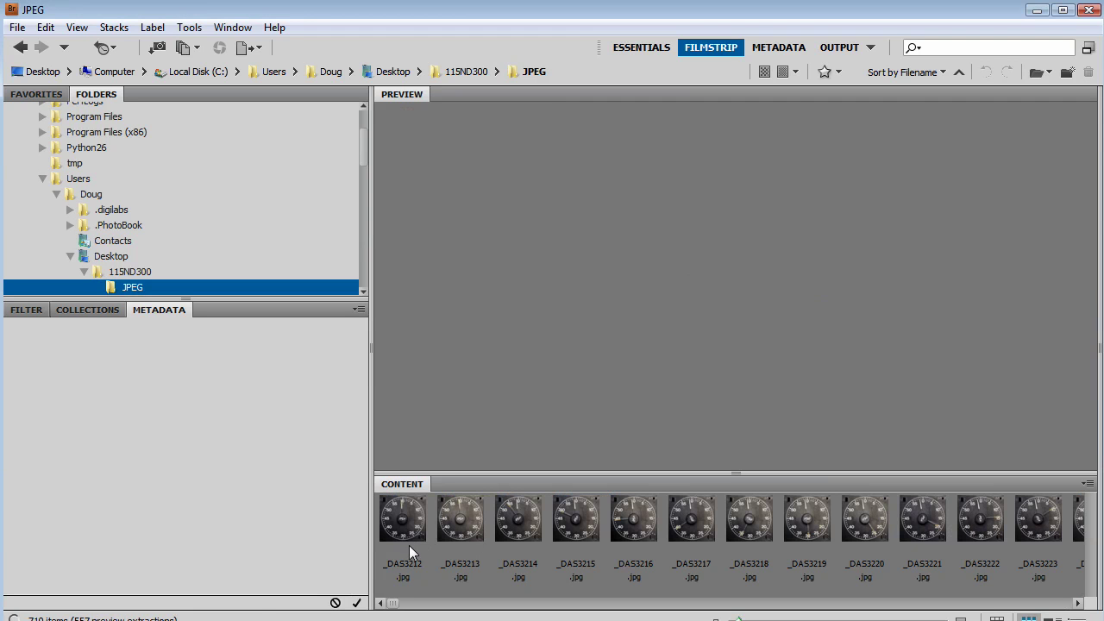
left_click(397, 524)
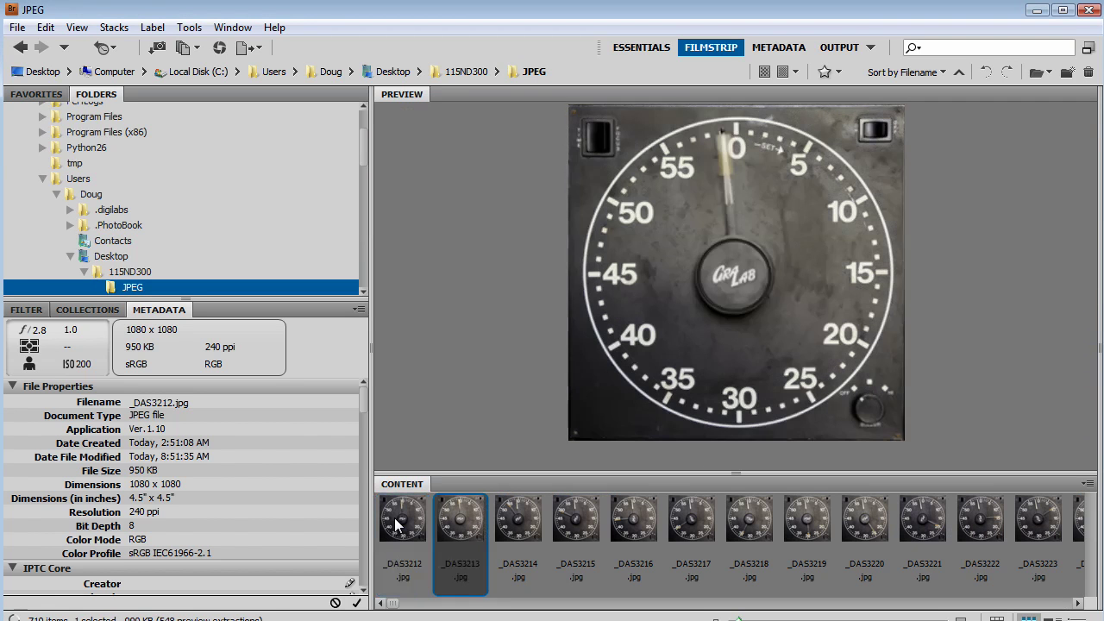
key("Right")
key("Right")
key("Right")
key("Right")
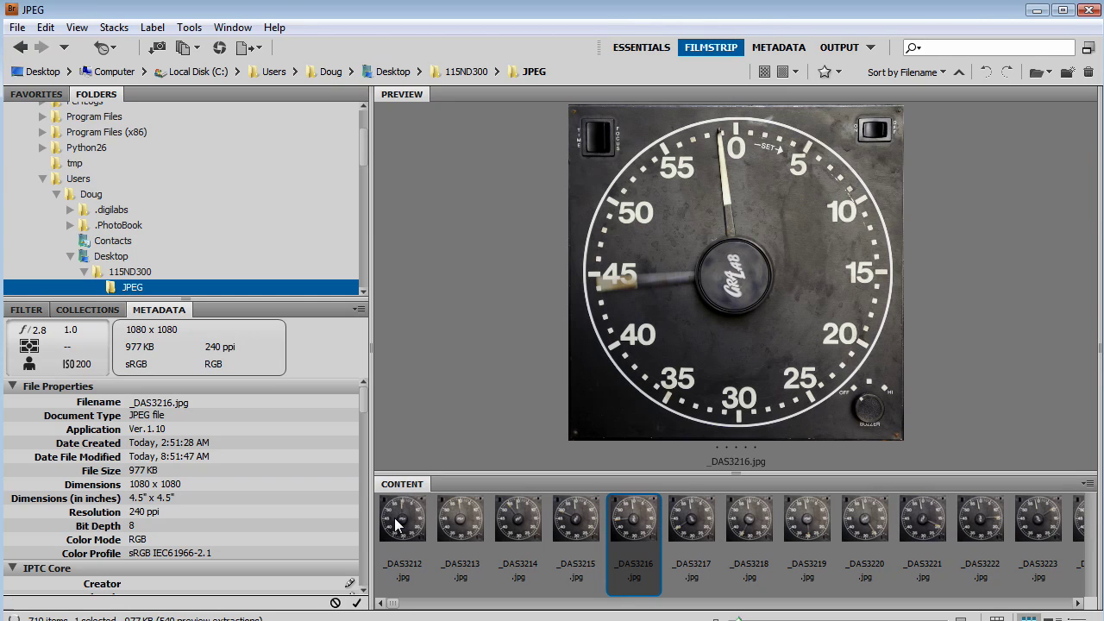
key("Right")
key("Right")
key("Right")
key("Right")
key("Right")
key("Right")
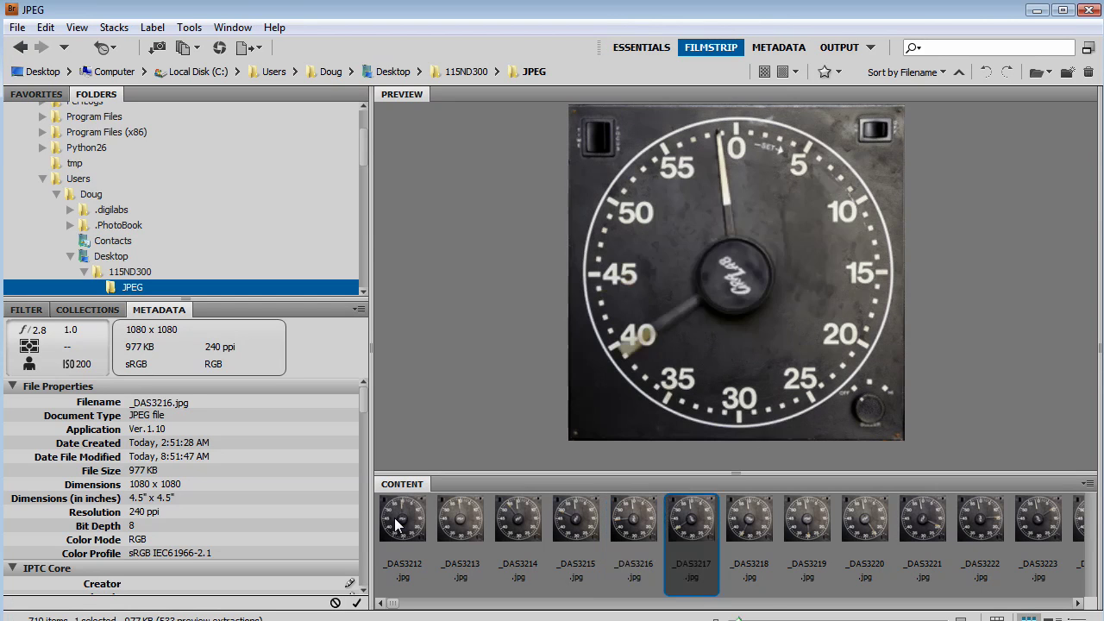
key("Left")
key("Left")
key("Left")
key("Left")
key("Left")
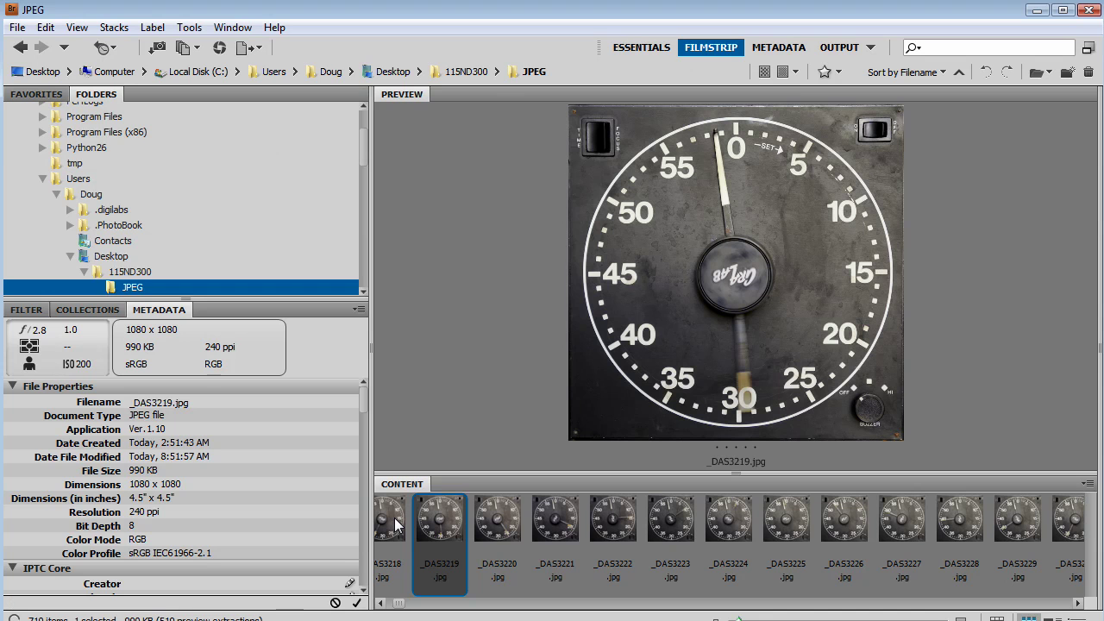
key("Left")
key("Left")
key("Left")
key("Left")
key("Left")
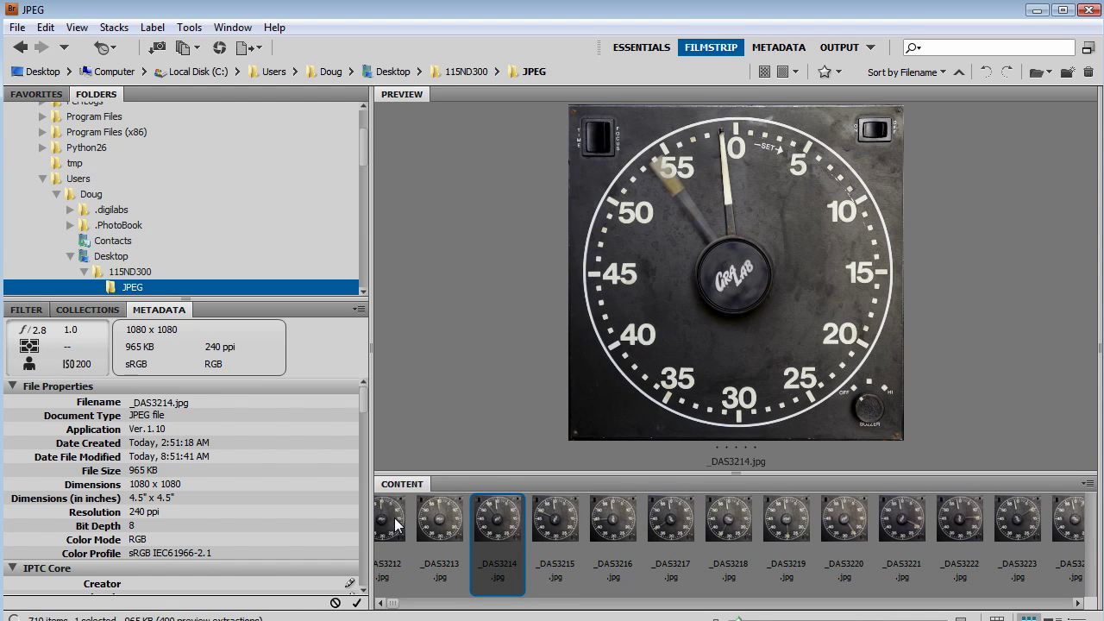
left_click(395, 524)
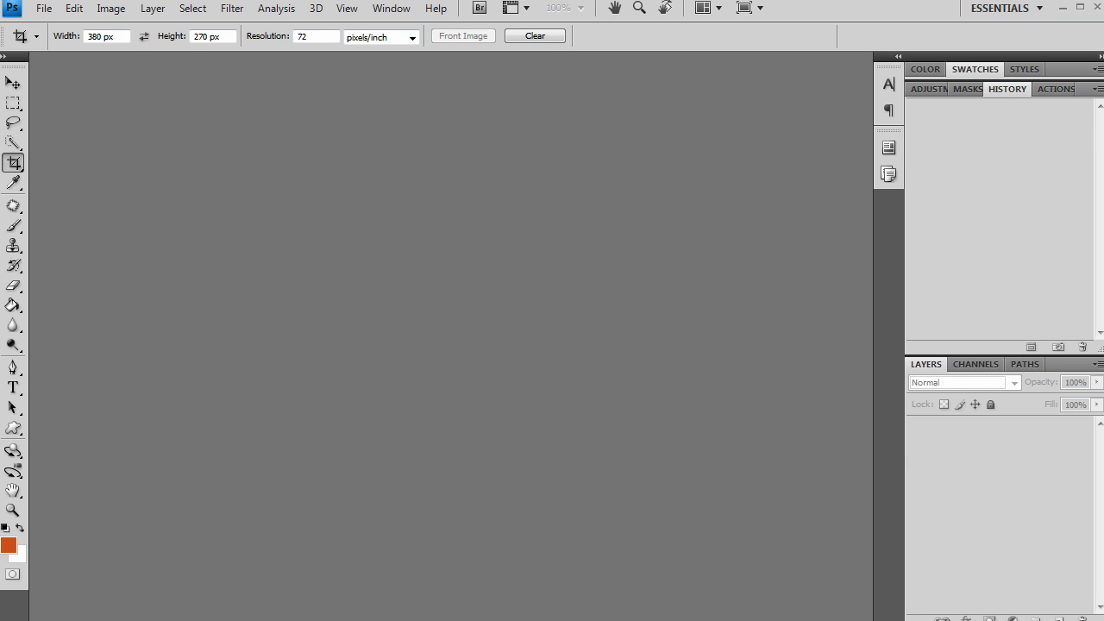
Open _DAS3212.jpg from Desktop > 115ND300 > JPEG as an image sequence
left_click(46, 12)
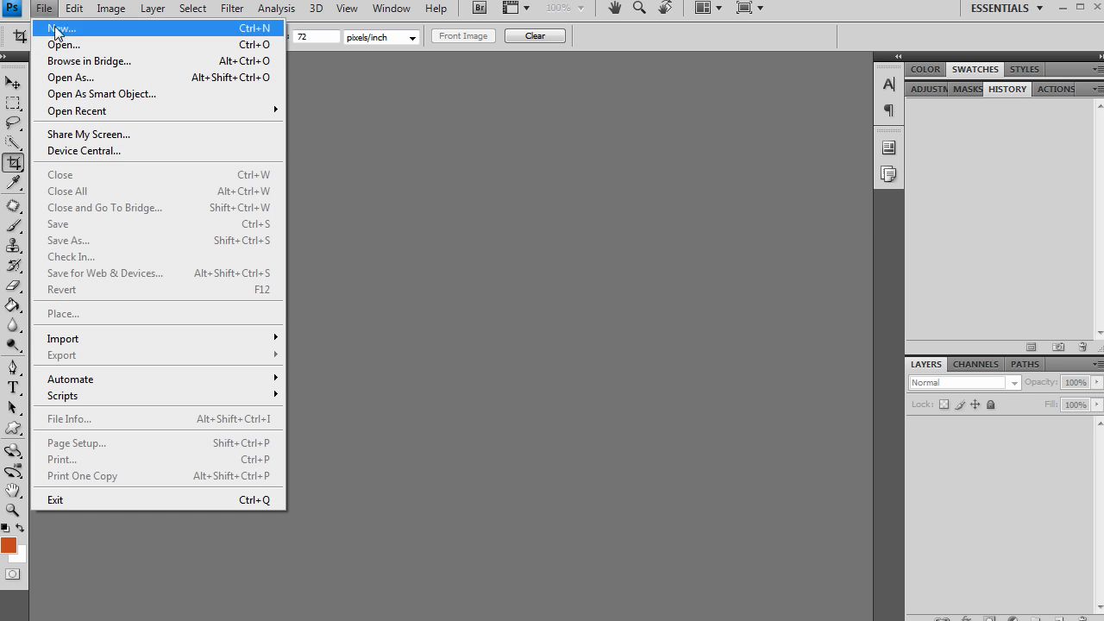
left_click(62, 50)
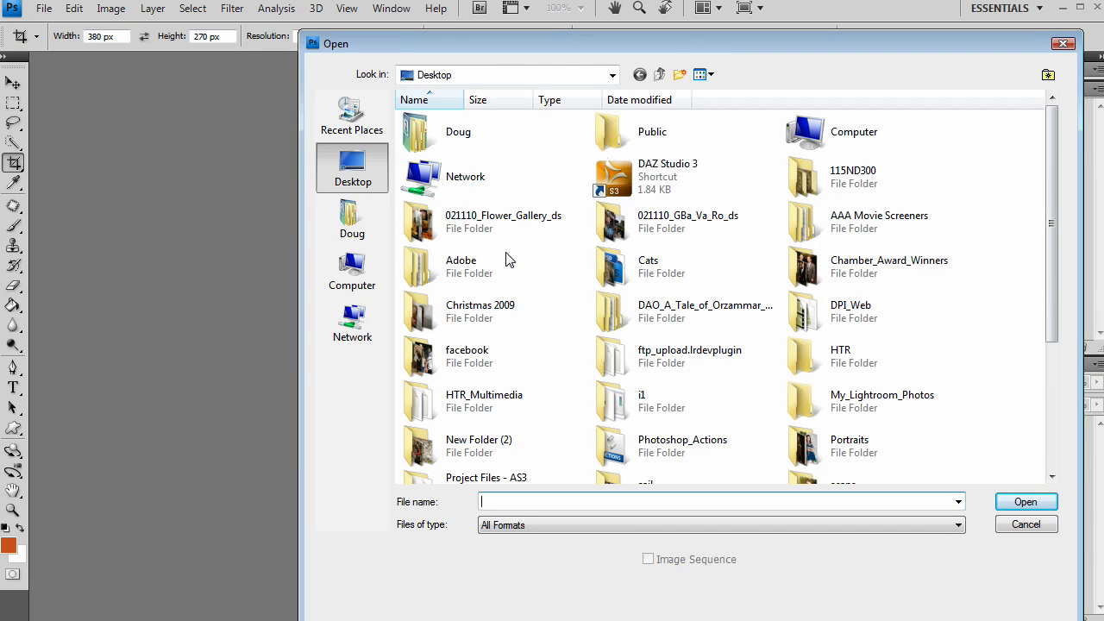
left_click_drag(552, 41, 407, 13)
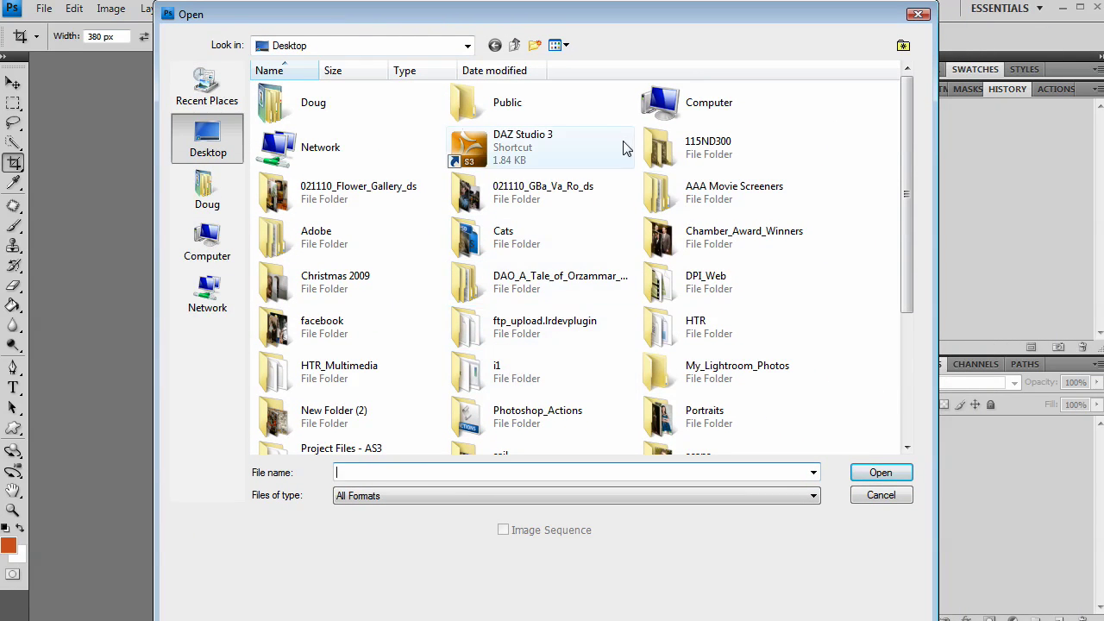
double_click(659, 148)
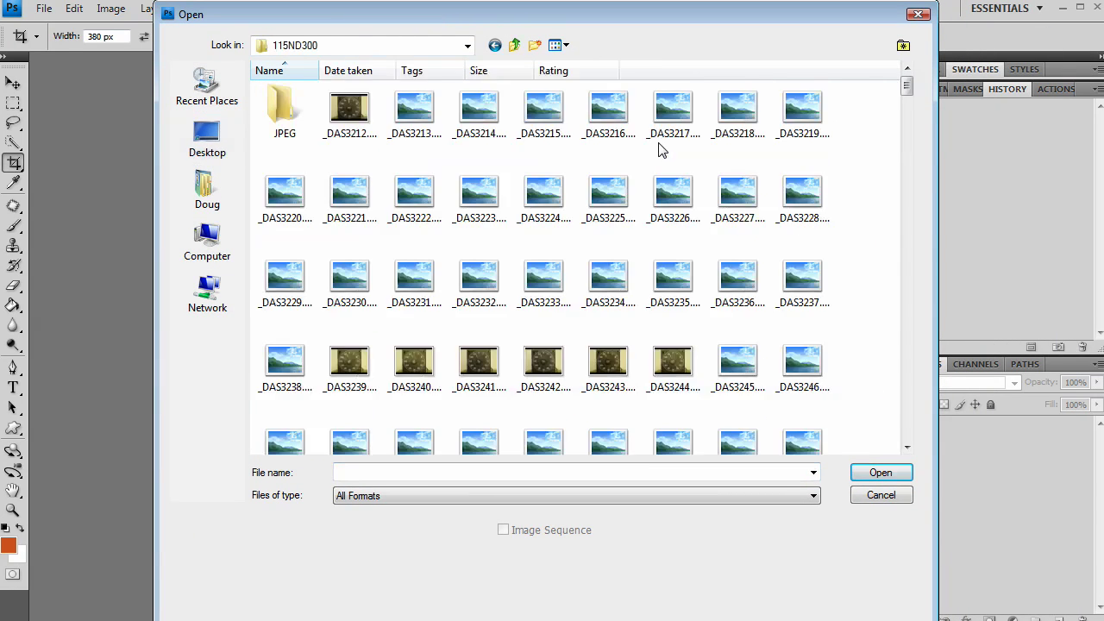
double_click(284, 112)
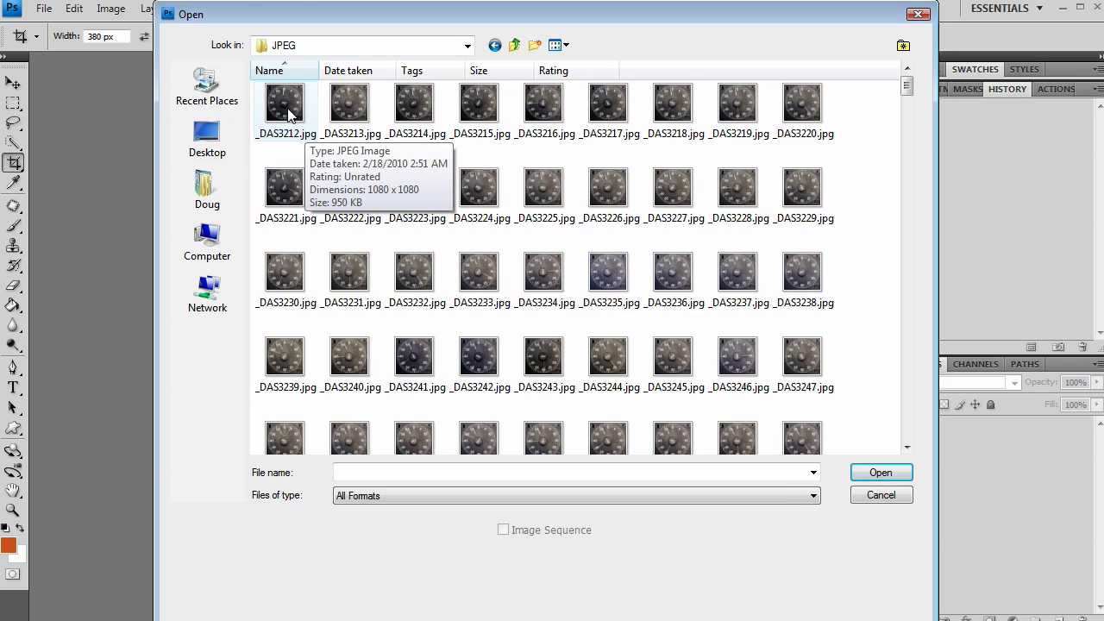
left_click(289, 117)
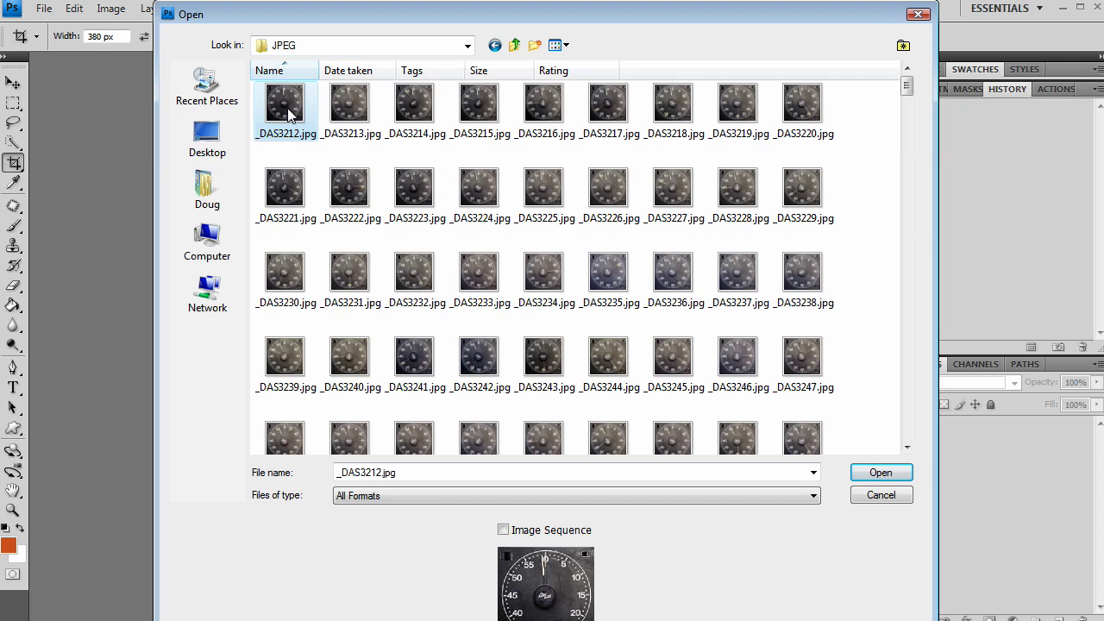
left_click(503, 531)
left_click(880, 473)
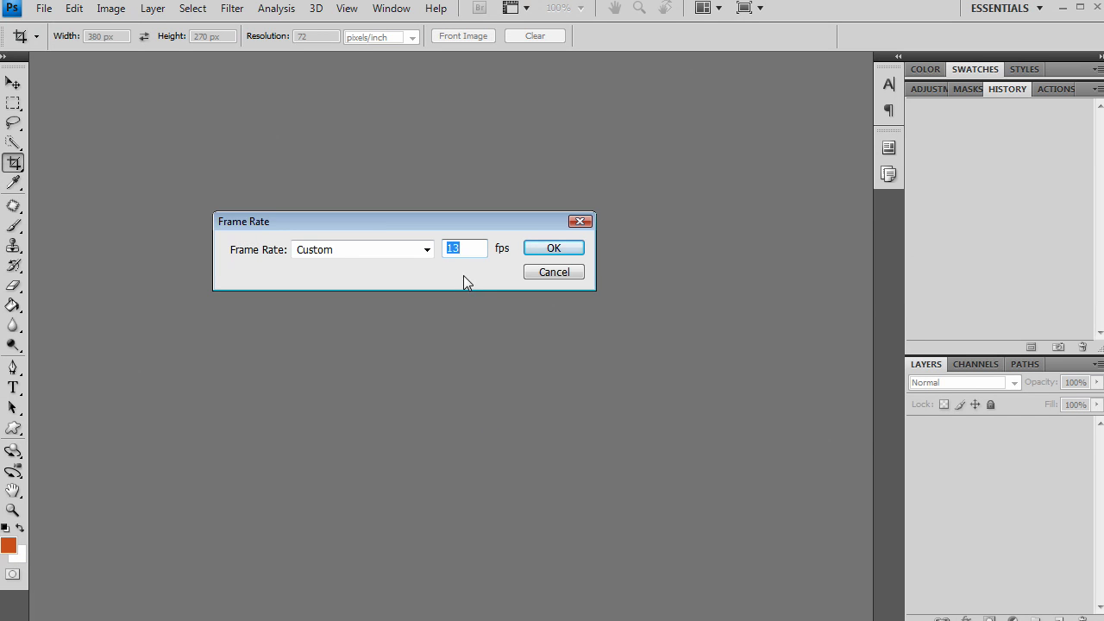
Accept the Custom 13 fps frame rate for the image sequence
left_click(473, 250)
left_click(553, 249)
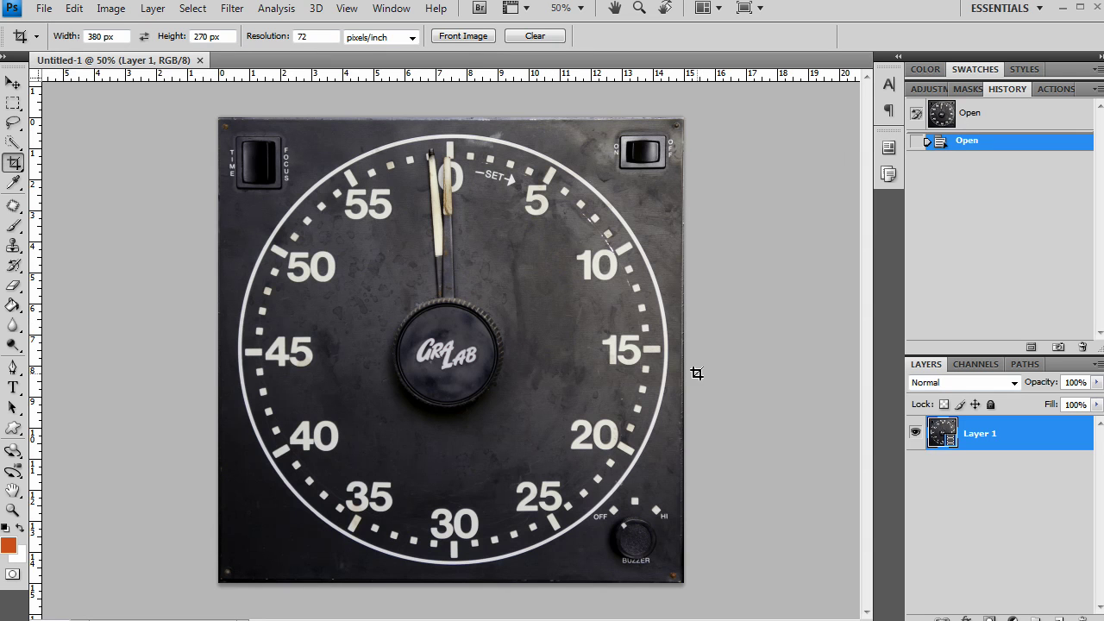
Open File > Export > Render Video for the 1080×1080 timer sequence
left_click(44, 10)
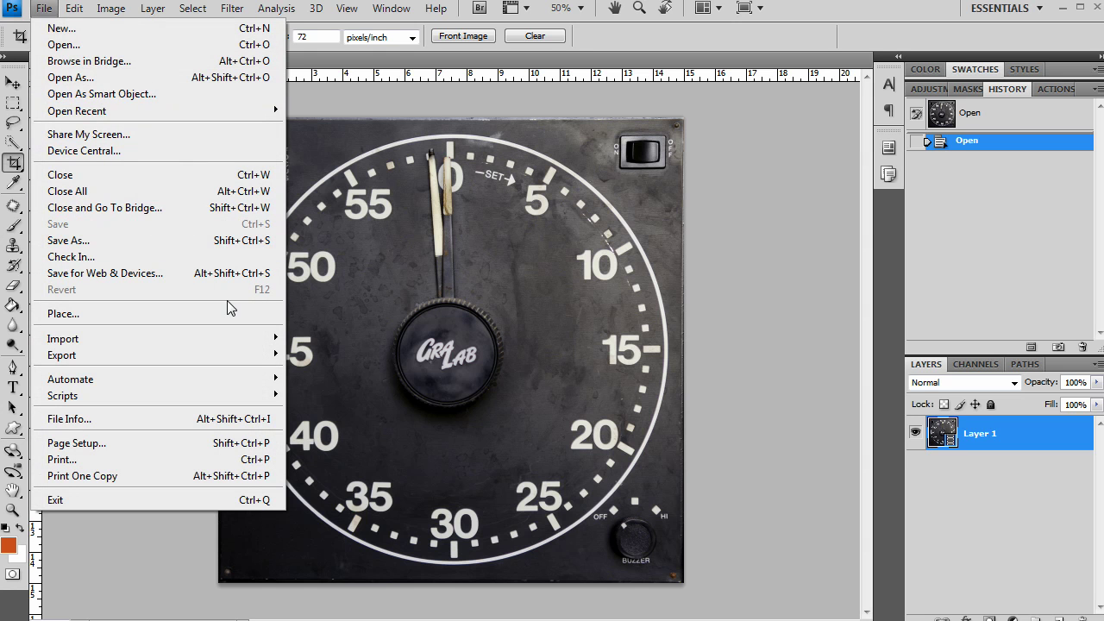
mouse_move(233, 361)
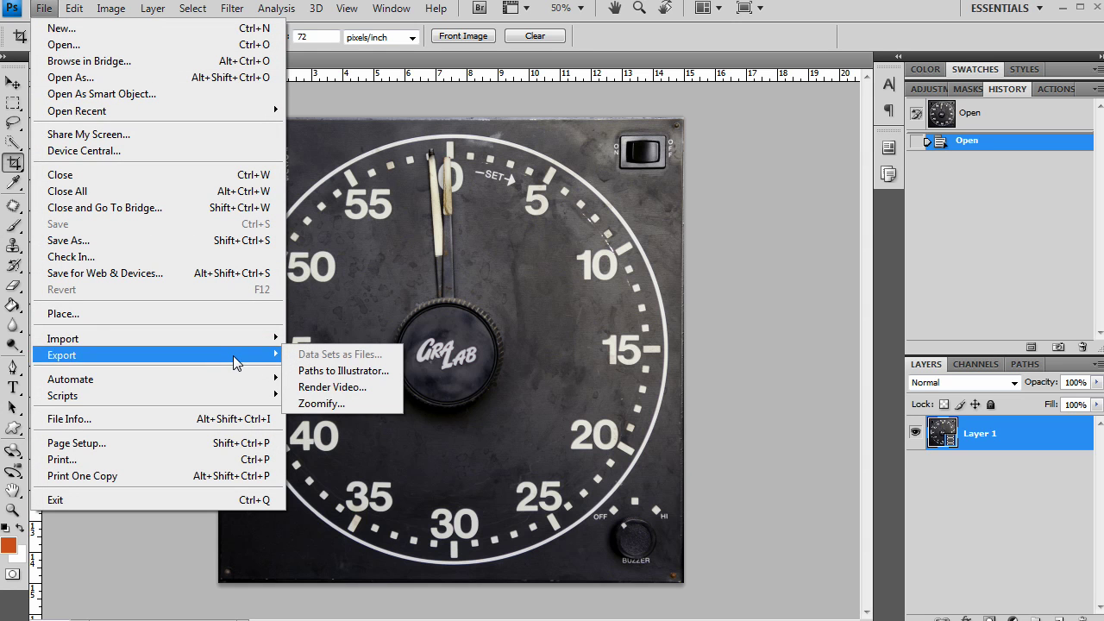
left_click(338, 388)
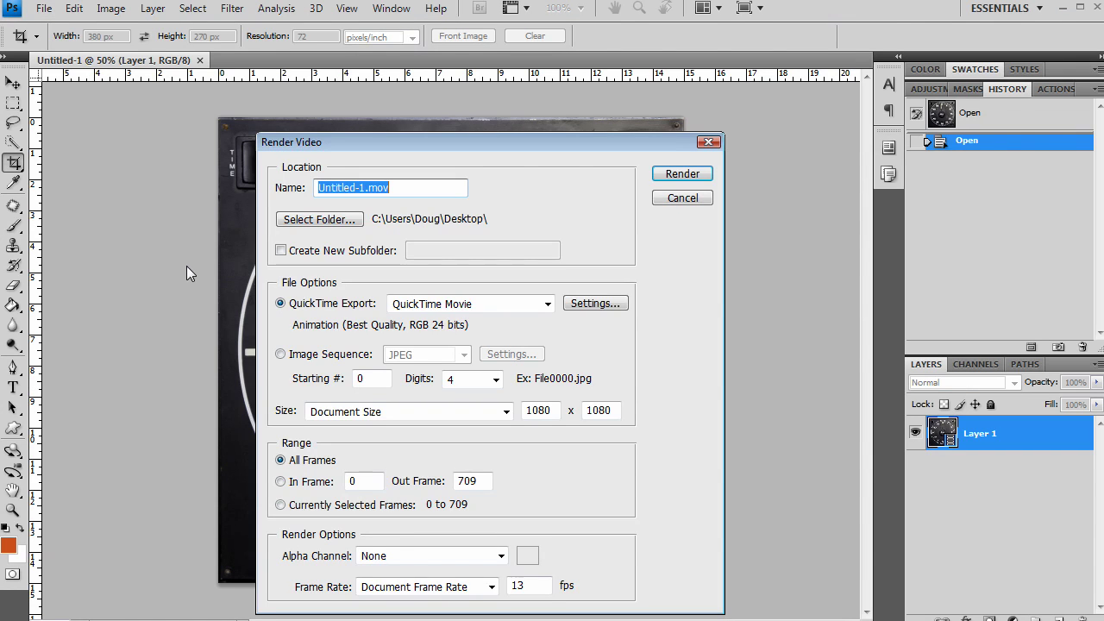
Name the output Timer.mov, confirm the QuickTime settings, and render the movie
left_click_drag(353, 142, 303, 96)
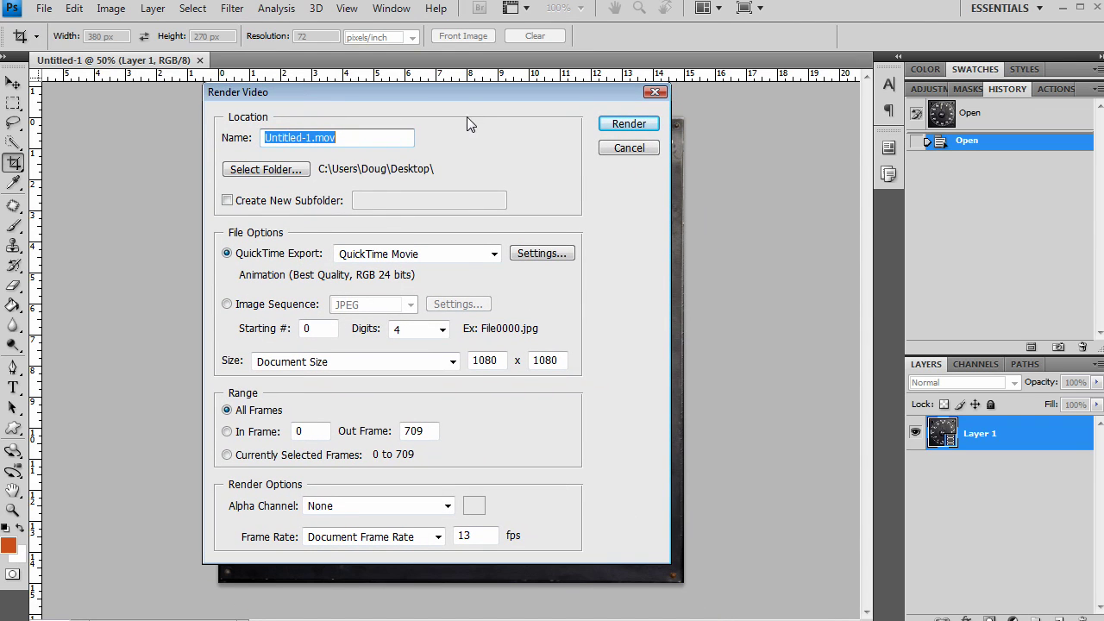
left_click(292, 140)
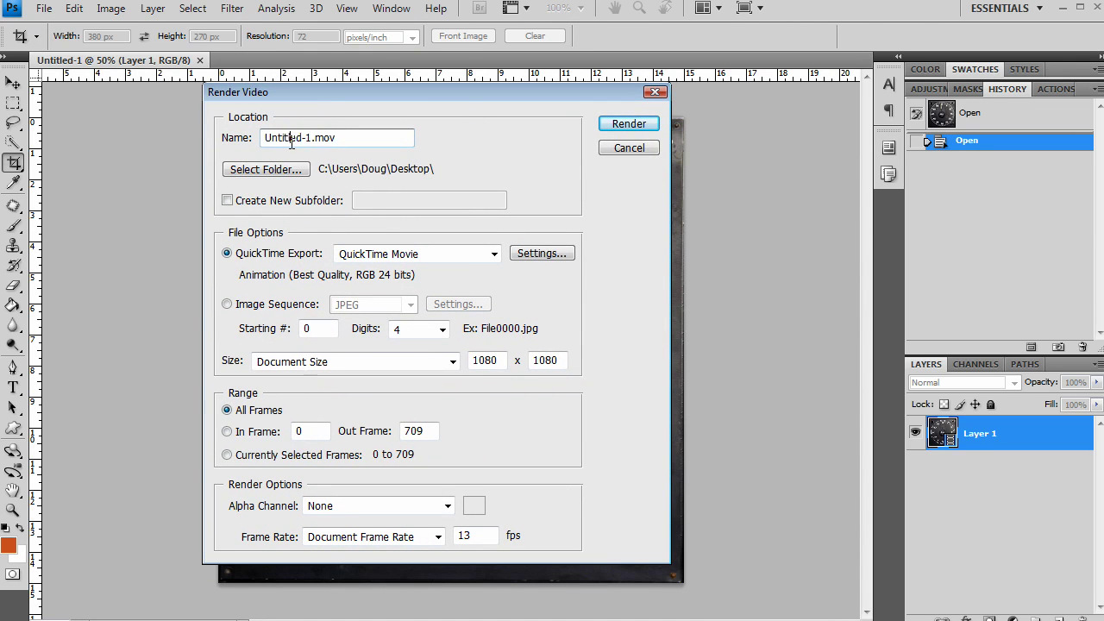
left_click_drag(309, 138, 263, 138)
type("Timer")
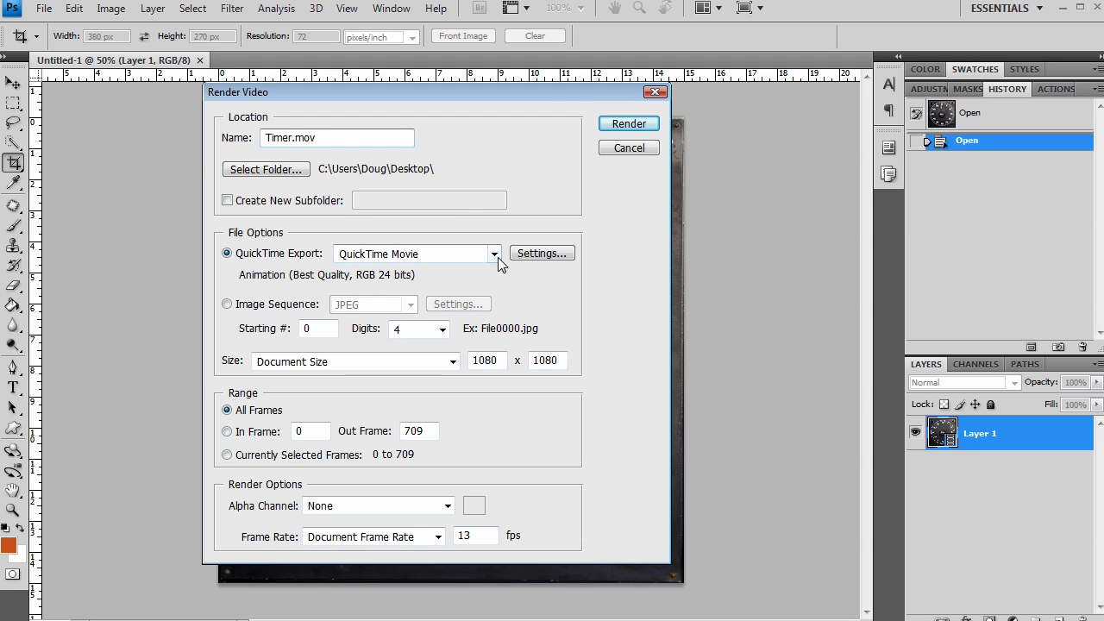
left_click(524, 254)
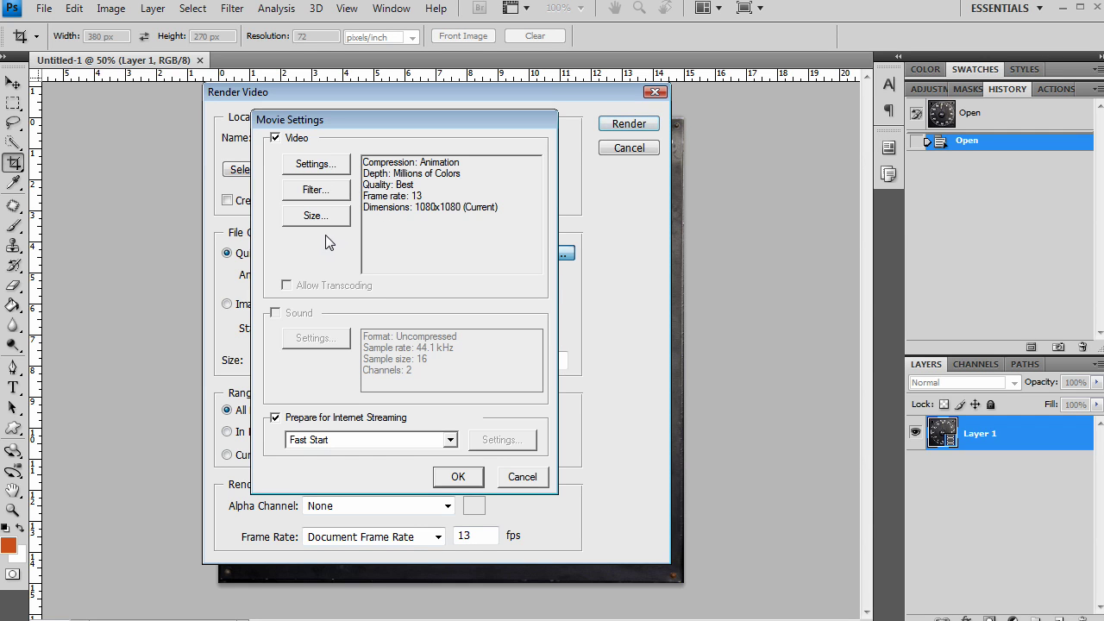
left_click(460, 479)
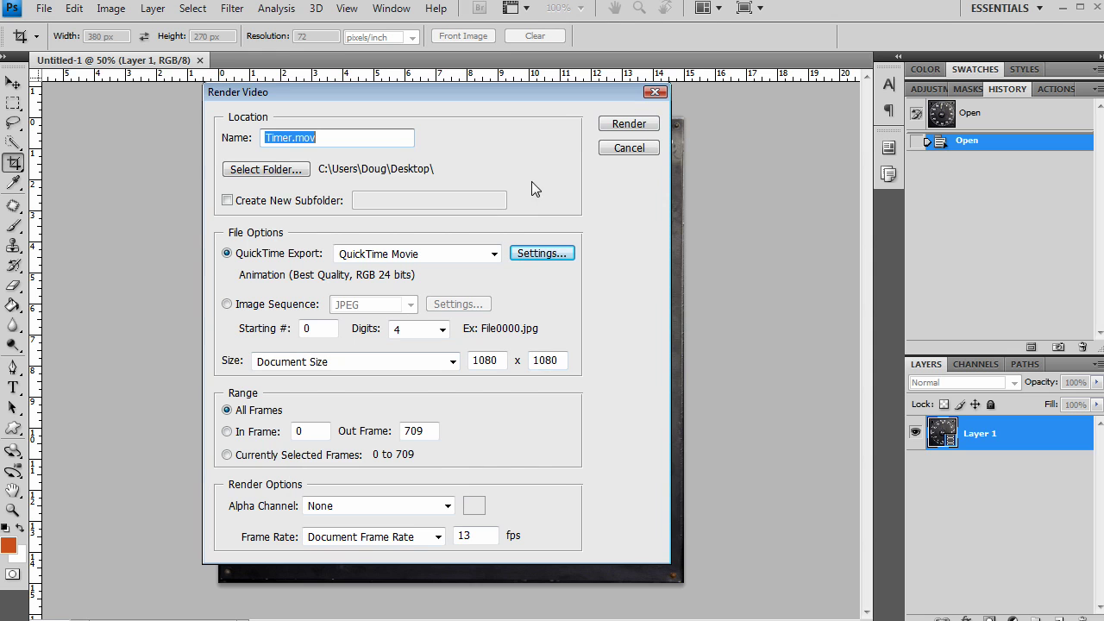
left_click(624, 125)
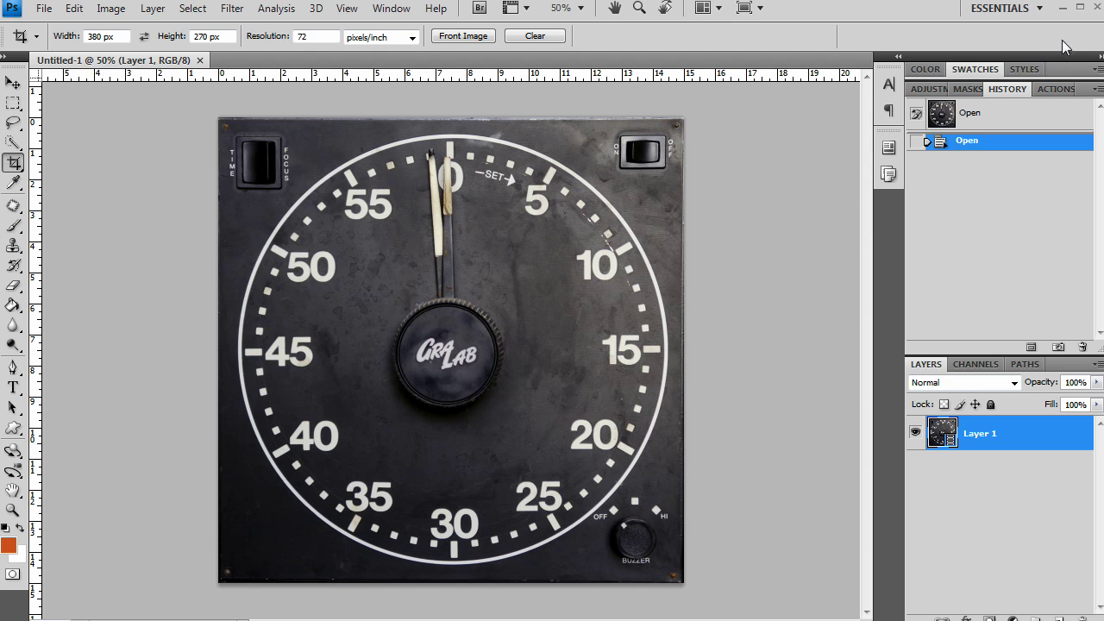
After Timer.mov finishes rendering, minimize the Photoshop window to reveal Bridge
left_click(1062, 8)
Minimize Bridge and play the rendered Timer.mov in QuickTime Player from 00:00:00
left_click(1037, 11)
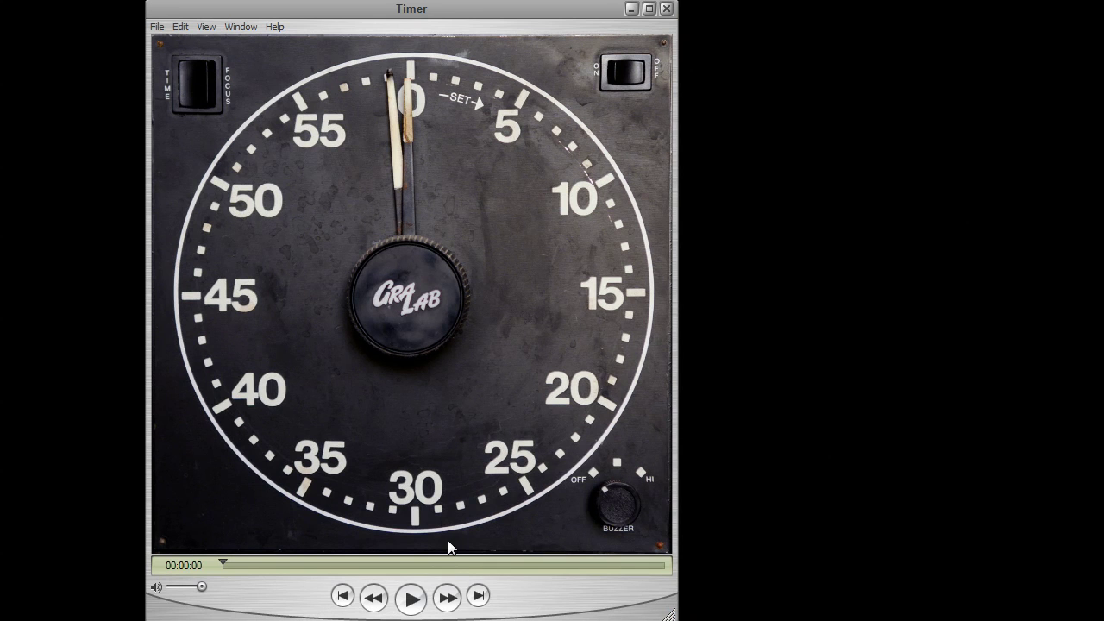
left_click(411, 599)
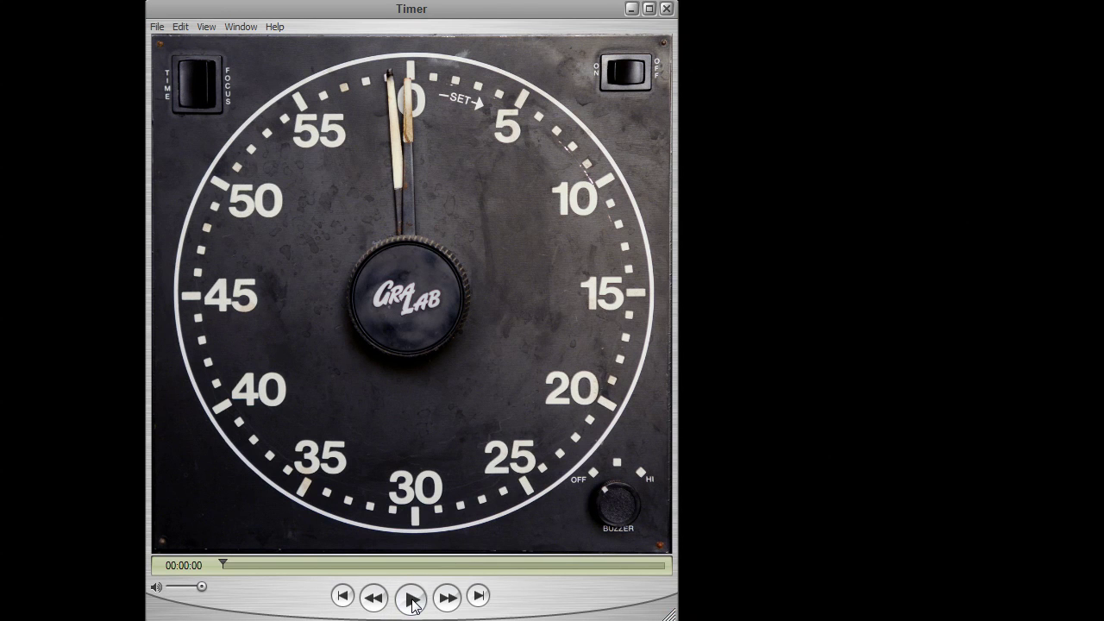